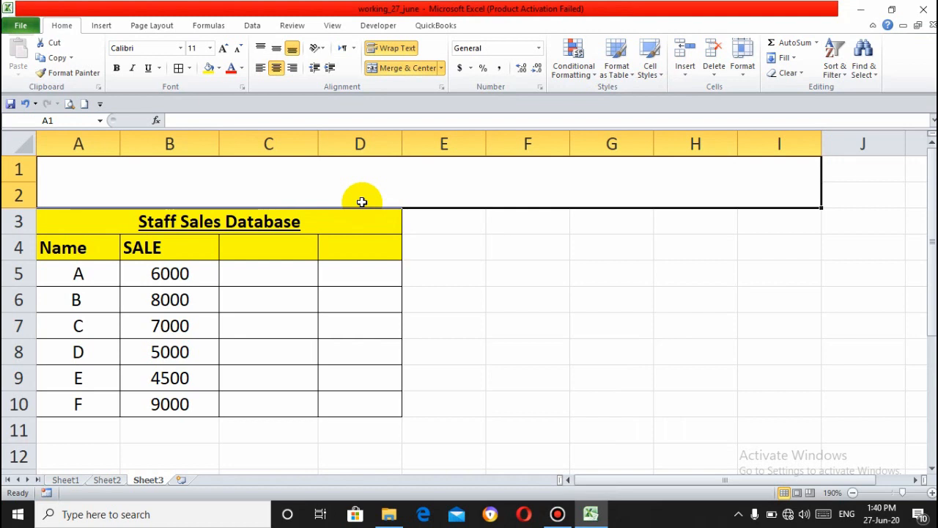
Step: Write "The PERCENTILE Function: returns the k-the percentile of values in a range" in the merged cell A1 above the table
{"action": "type", "text": "The"}
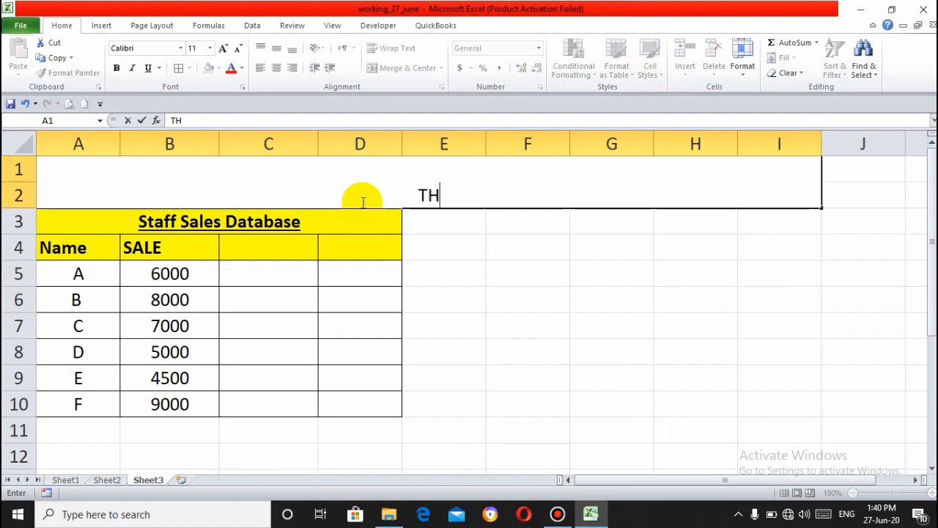
{"action": "type", "text": " PERCE"}
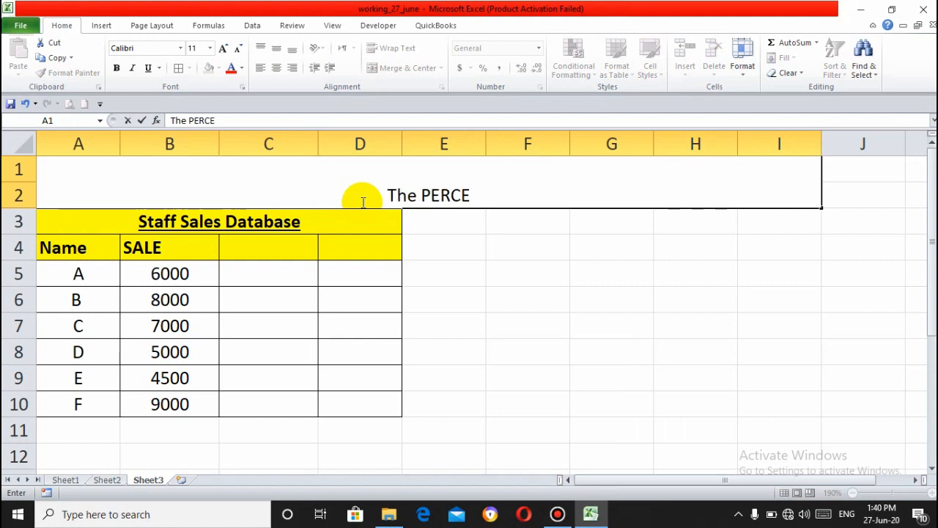
{"action": "key", "text": "BackSpace"}
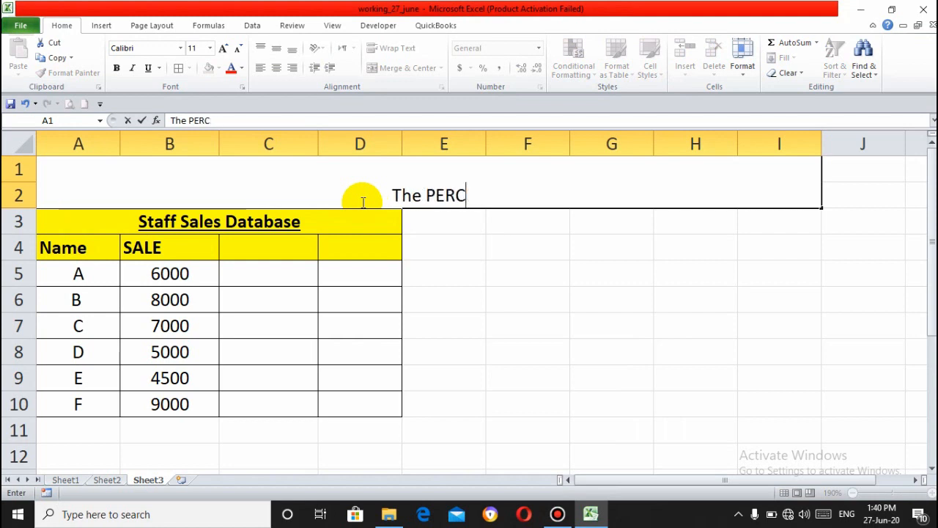
{"action": "type", "text": "ENTILE Function"}
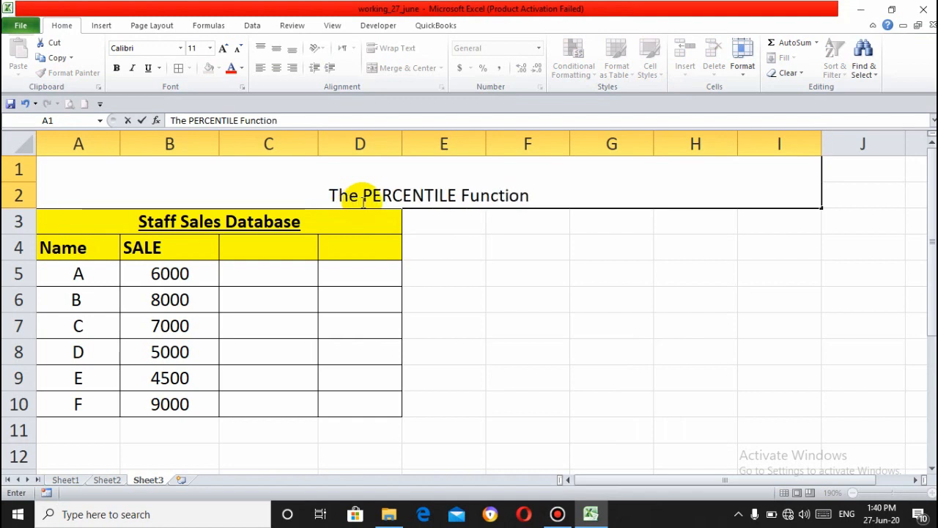
{"action": "type", "text": ": "}
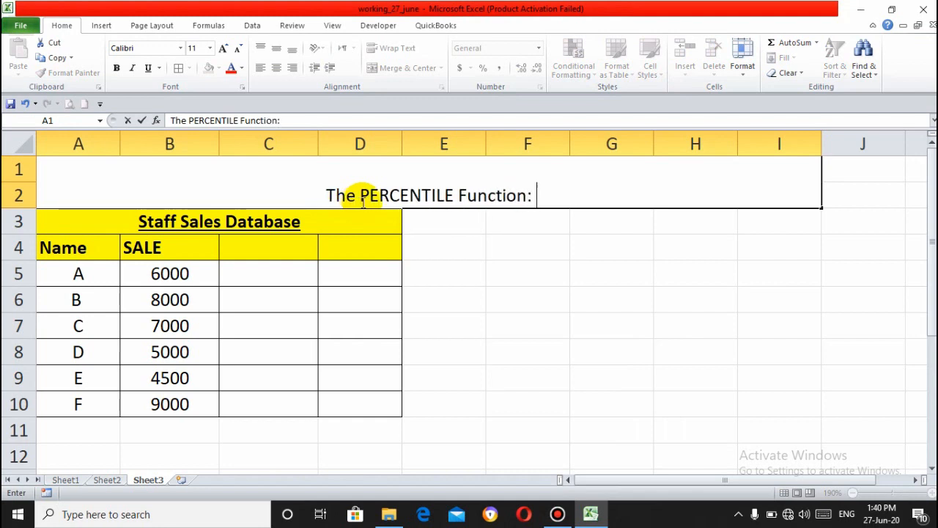
{"action": "type", "text": "return"}
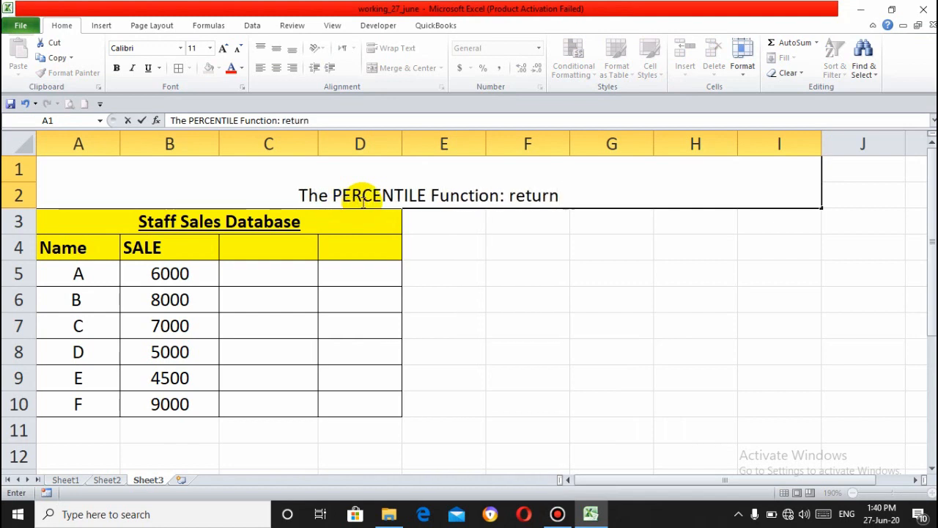
{"action": "type", "text": "s the "}
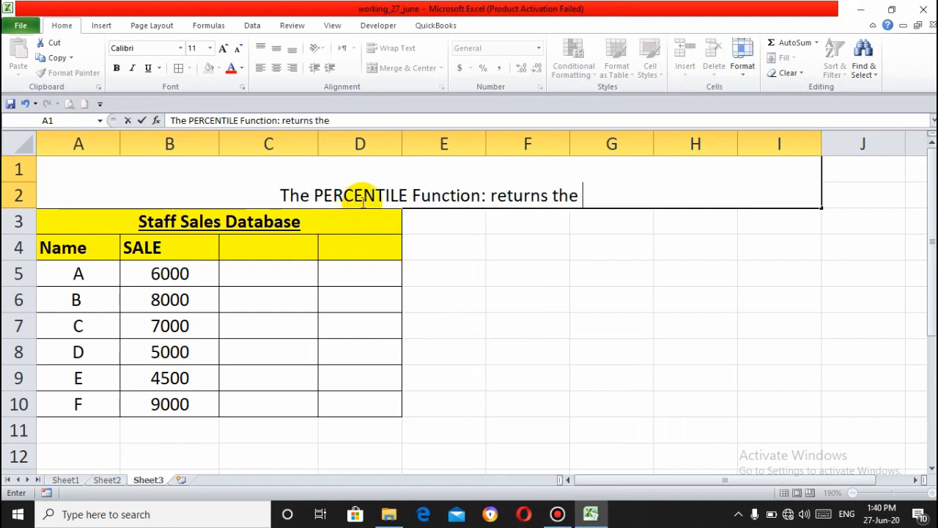
{"action": "type", "text": "k-th"}
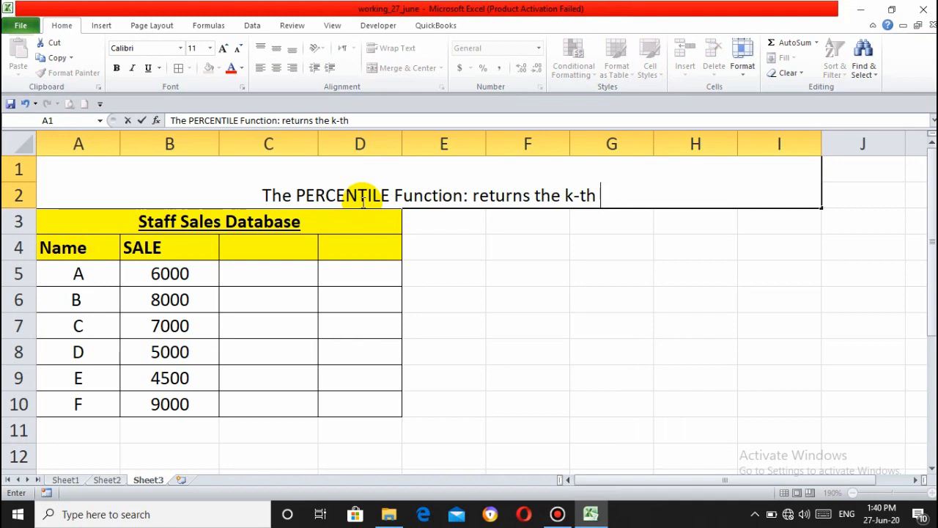
{"action": "type", "text": "e"}
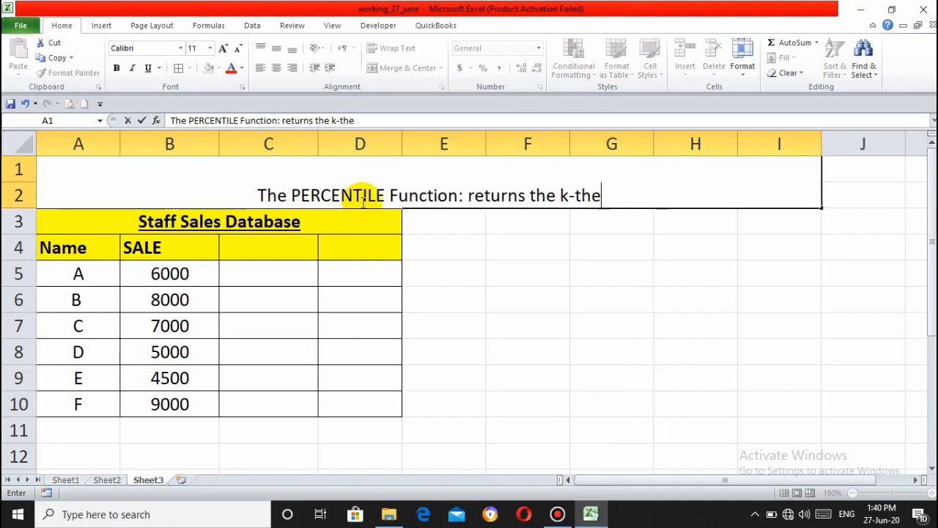
{"action": "type", "text": " peer"}
{"action": "key", "text": "BackSpace"}
{"action": "key", "text": "BackSpace"}
{"action": "type", "text": "rcentile "}
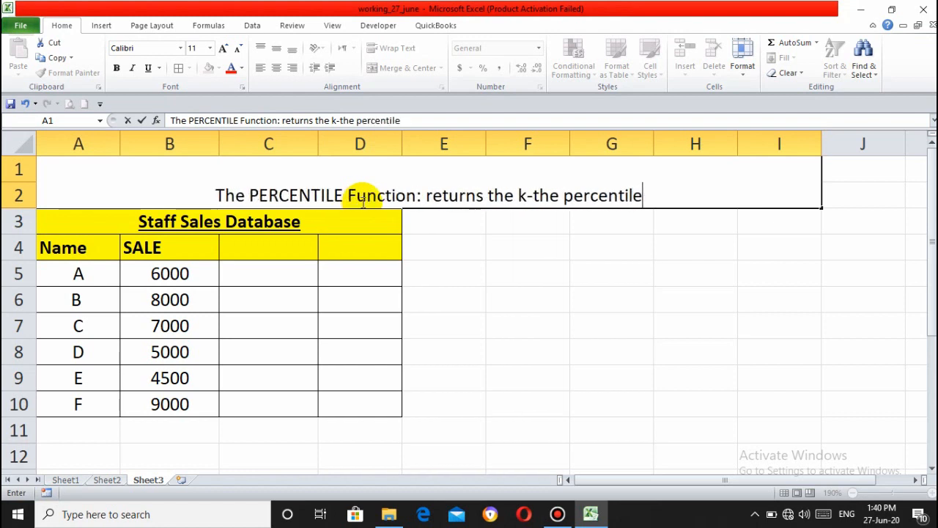
{"action": "type", "text": "of v"}
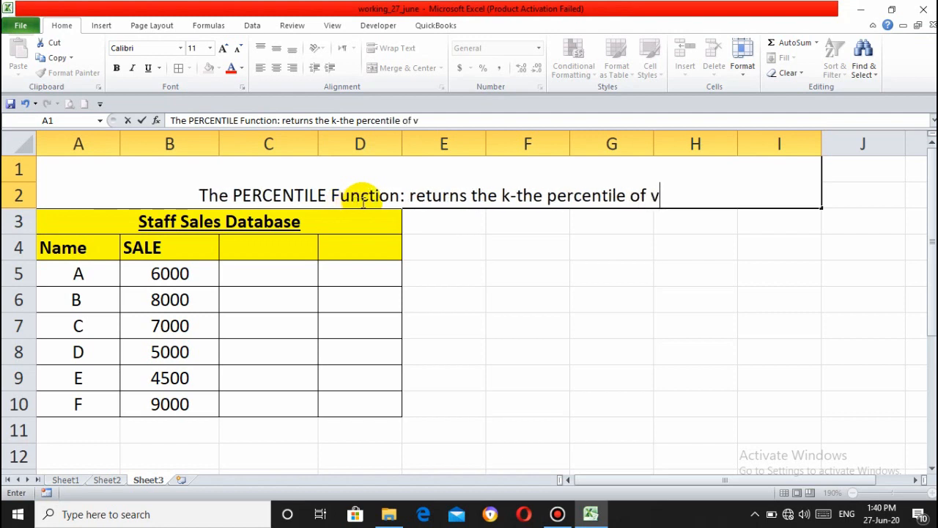
{"action": "type", "text": "alues in a range "}
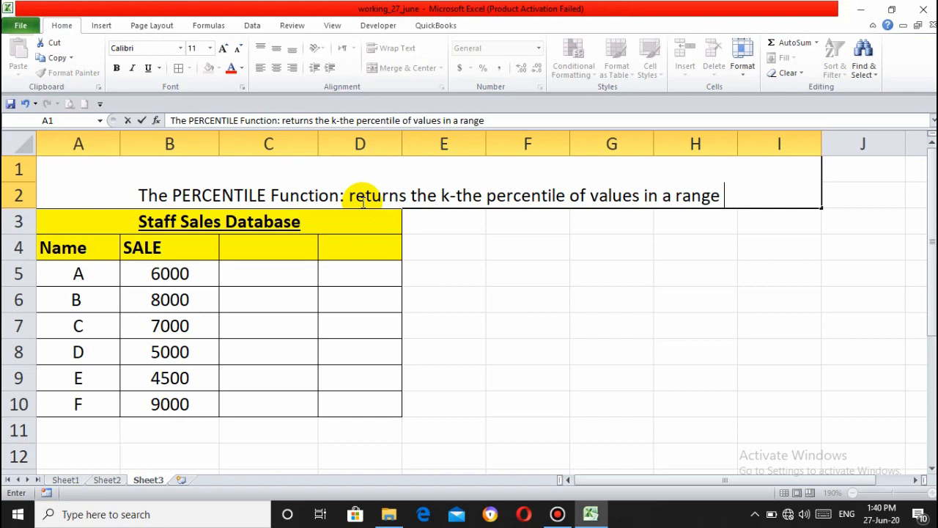
Step: Complete the description in A1 with ". You can use this function to eastablisha threshold of acceptance."
{"action": "type", "text": ". You "}
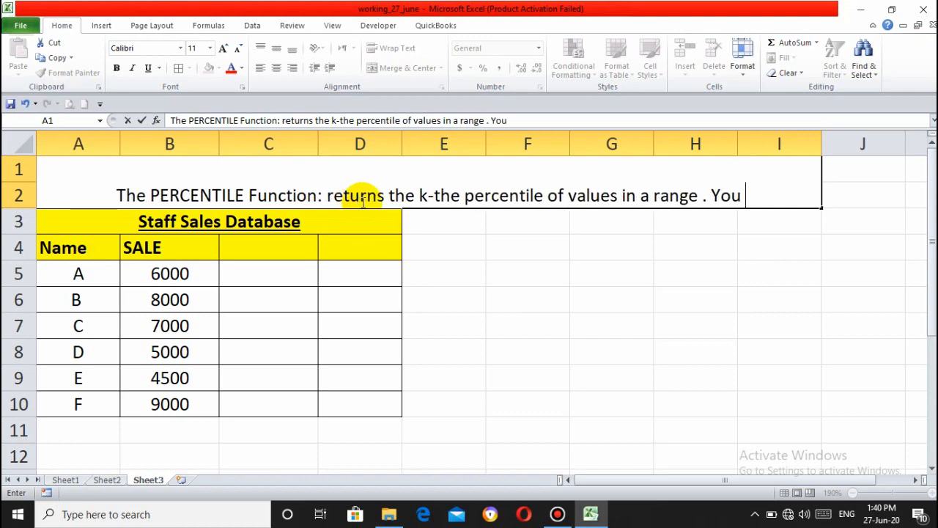
{"action": "type", "text": "can use"}
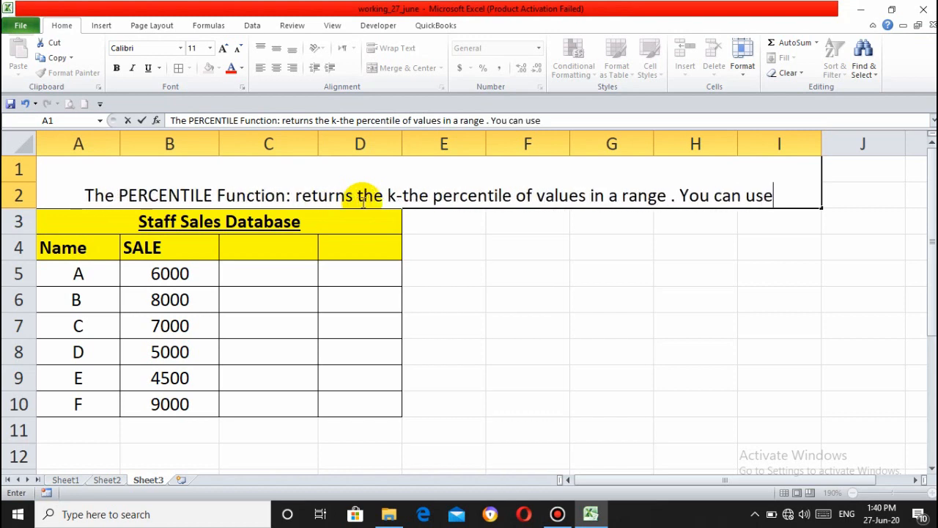
{"action": "type", "text": " this funct"}
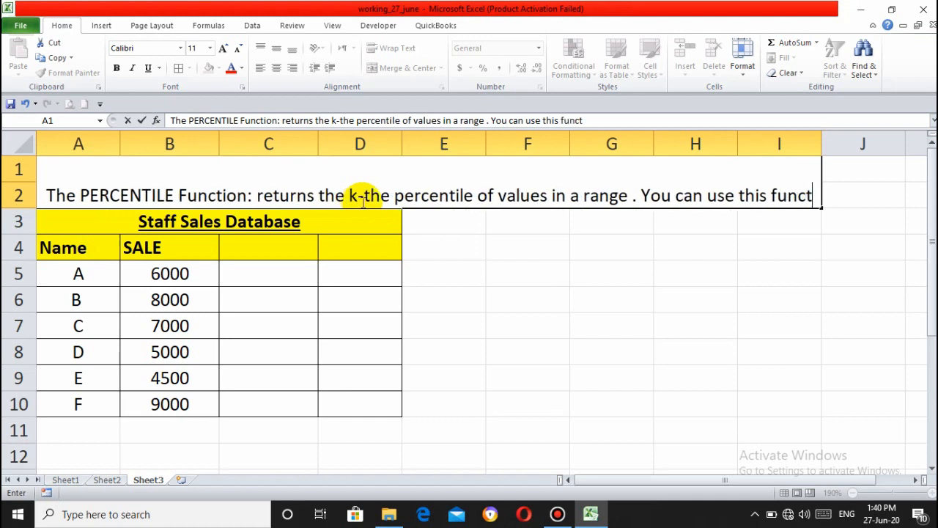
{"action": "type", "text": "ion to "}
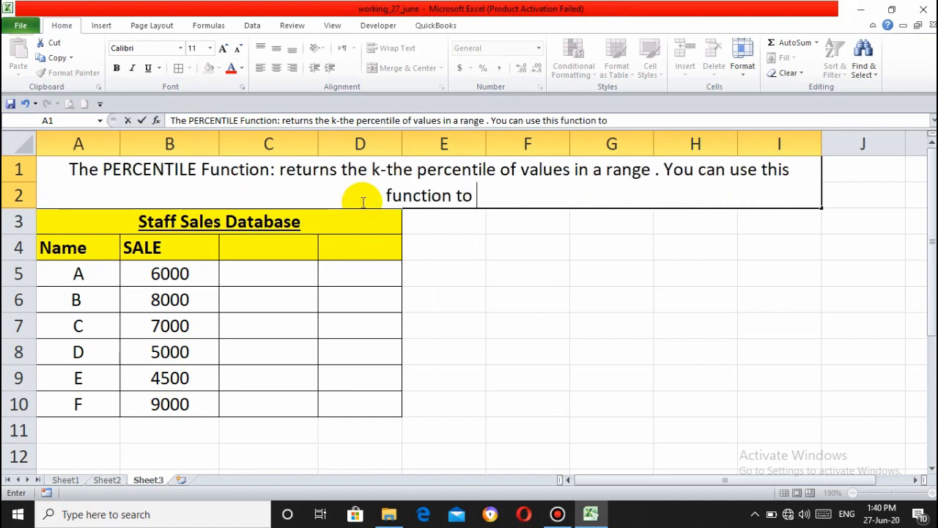
{"action": "type", "text": "eastabil"}
{"action": "key", "text": "BackSpace"}
{"action": "key", "text": "BackSpace"}
{"action": "key", "text": "BackSpace"}
{"action": "key", "text": "BackSpace"}
{"action": "key", "text": "BackSpace"}
{"action": "type", "text": "ta"}
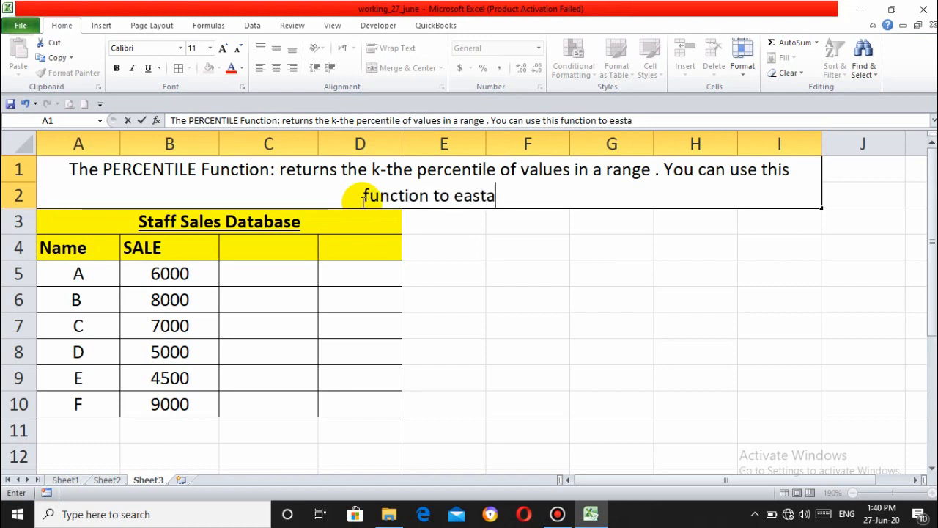
{"action": "type", "text": "blish"}
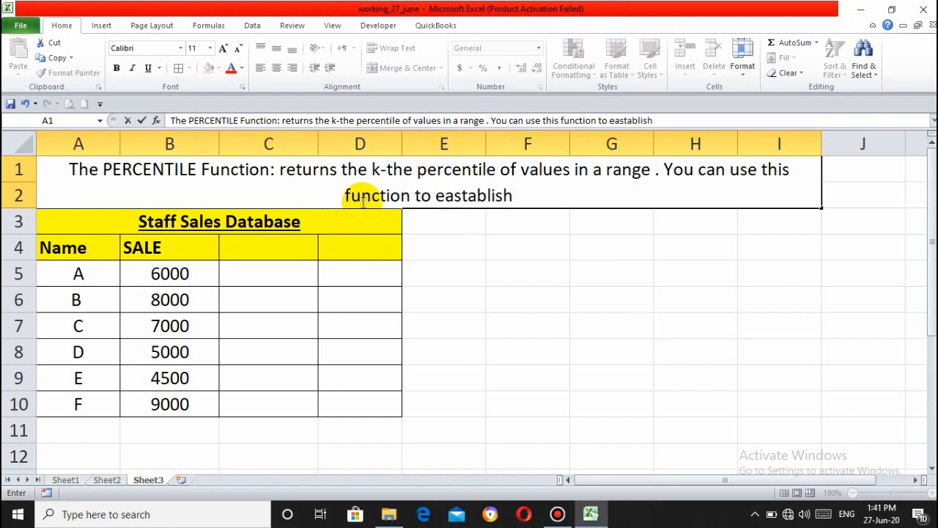
{"action": "type", "text": "a"}
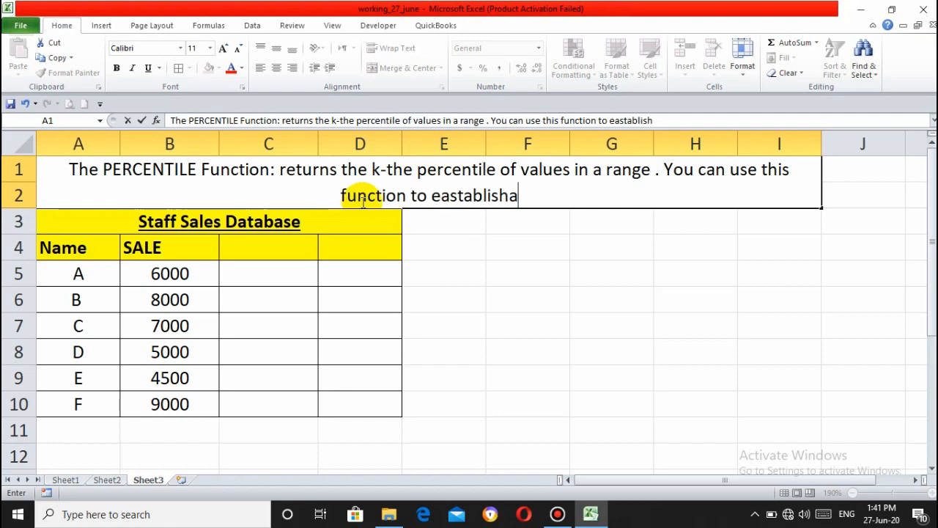
{"action": "type", "text": " threshold of ac"}
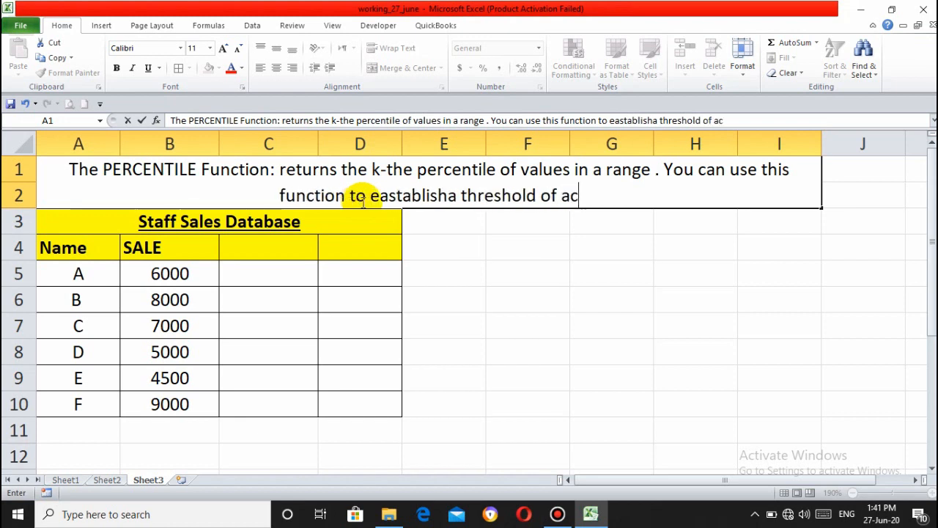
{"action": "type", "text": "ceptance."}
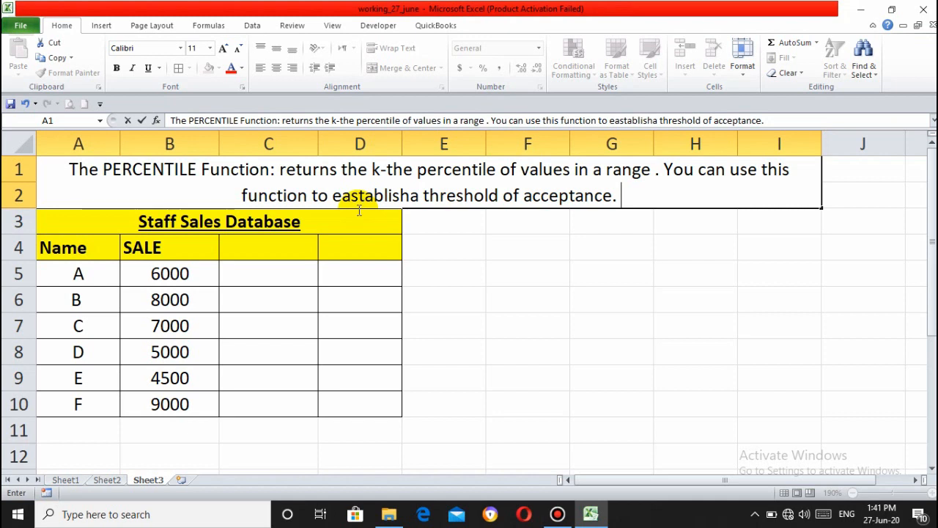
{"action": "left_click", "coordinate": [355, 277]}
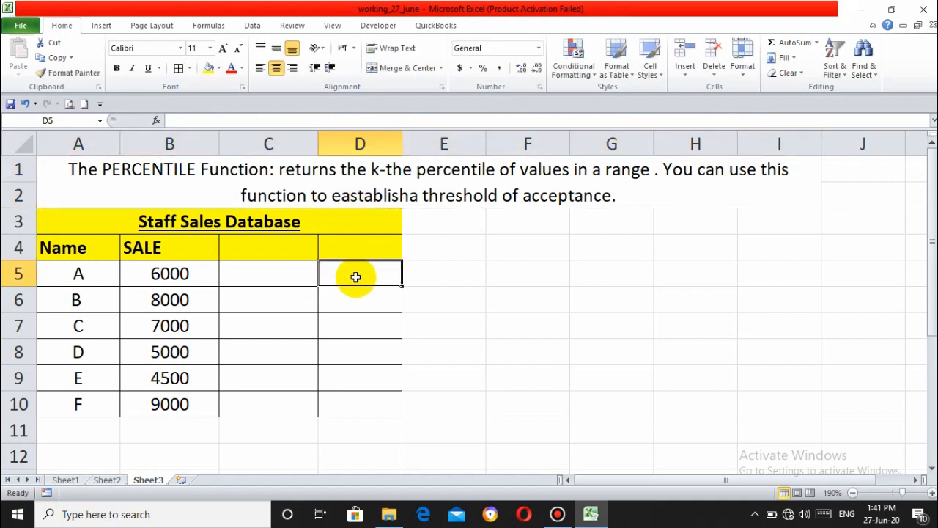
Step: Enter the formula =PERCENTILE(B5:B10,0.3) in cell D4 to calculate the 30th percentile of the sales
{"action": "left_click", "coordinate": [371, 247]}
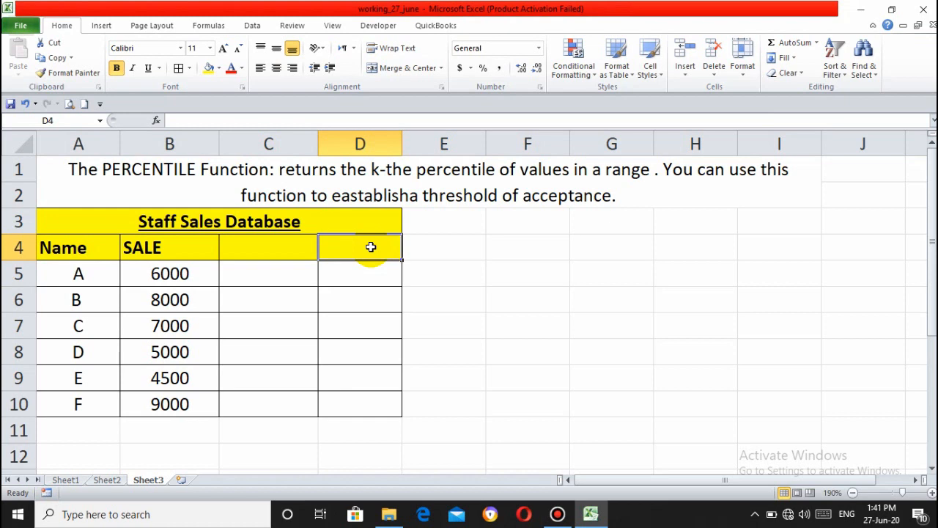
{"action": "type", "text": "=PER"}
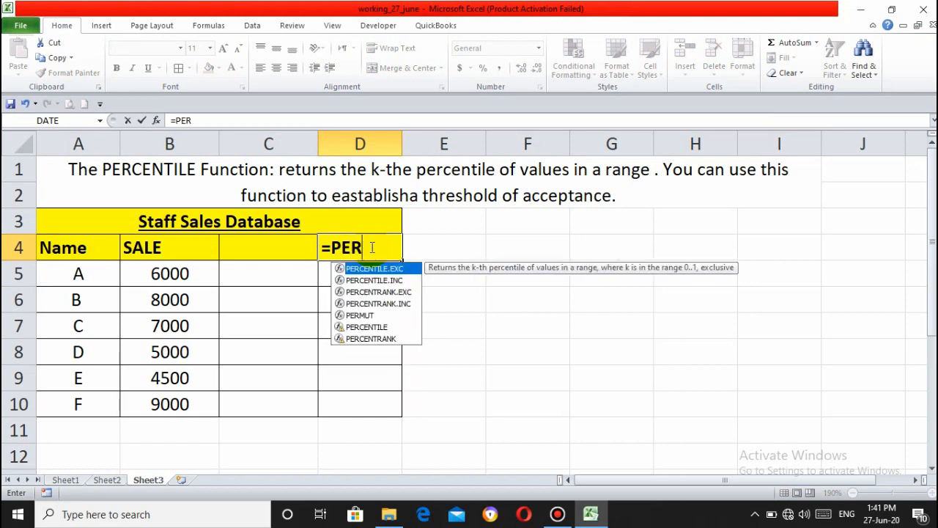
{"action": "type", "text": "CENTILE"}
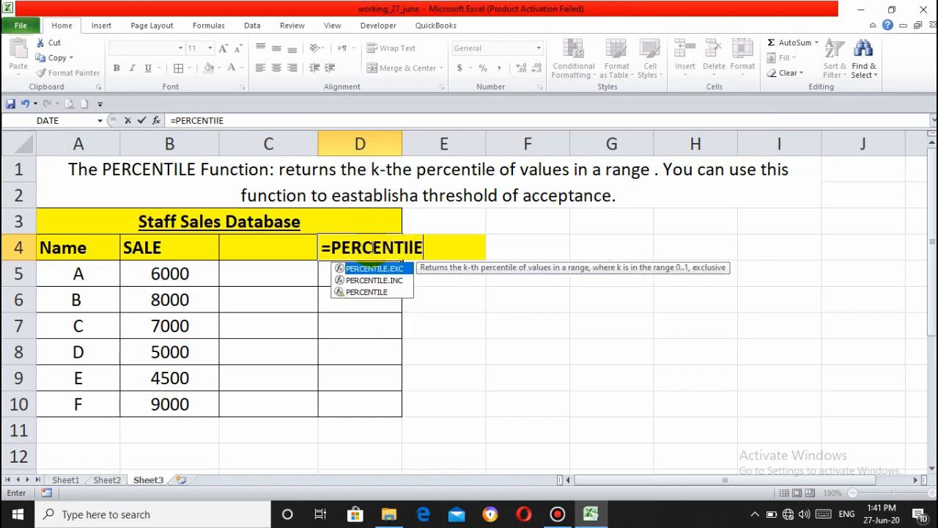
{"action": "key", "text": "BackSpace"}
{"action": "key", "text": "BackSpace"}
{"action": "key", "text": "BackSpace"}
{"action": "type", "text": "ILE("}
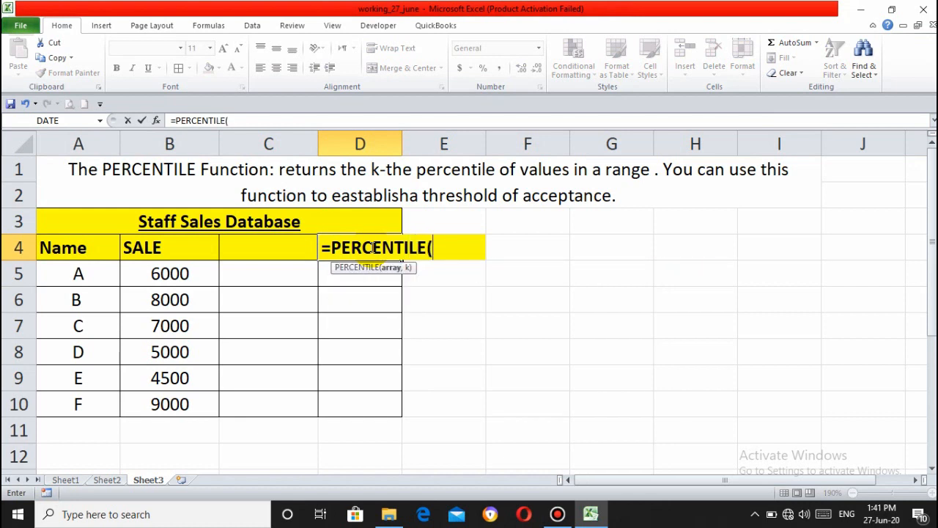
{"action": "left_click_drag", "start_coordinate": [180, 273], "coordinate": [179, 400]}
{"action": "type", "text": ","}
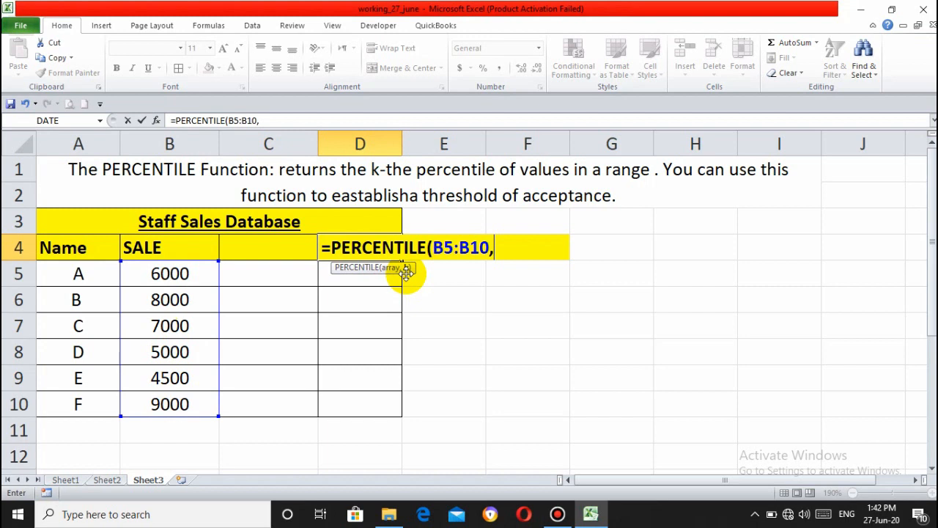
{"action": "type", "text": "0.3)"}
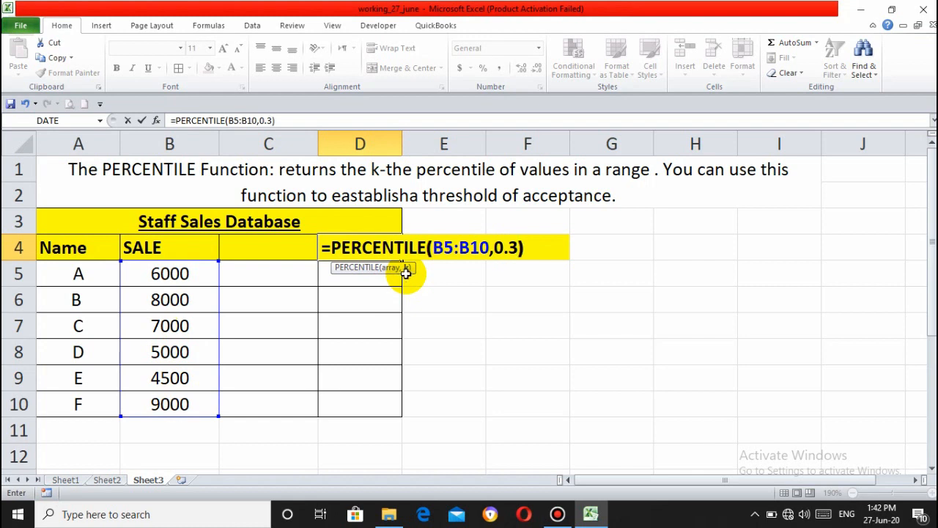
{"action": "key", "text": "Return"}
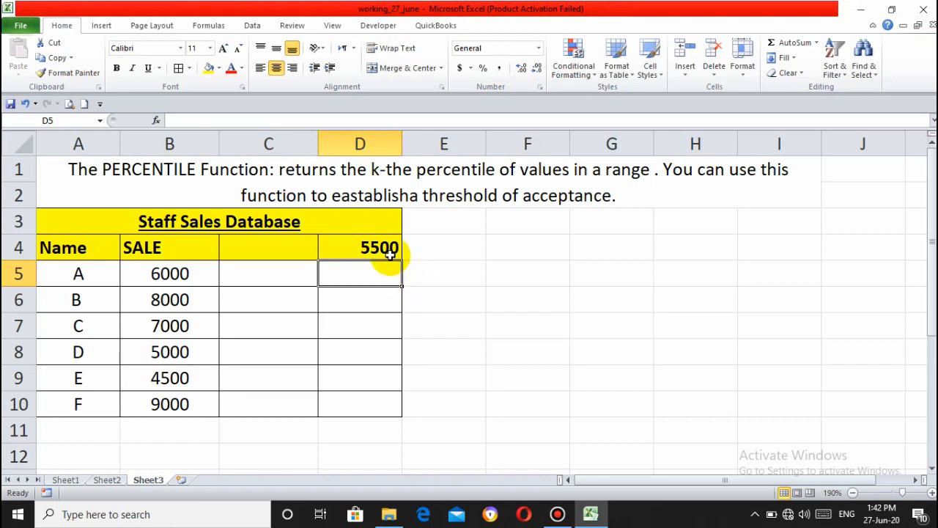
{"action": "left_click", "coordinate": [388, 252]}
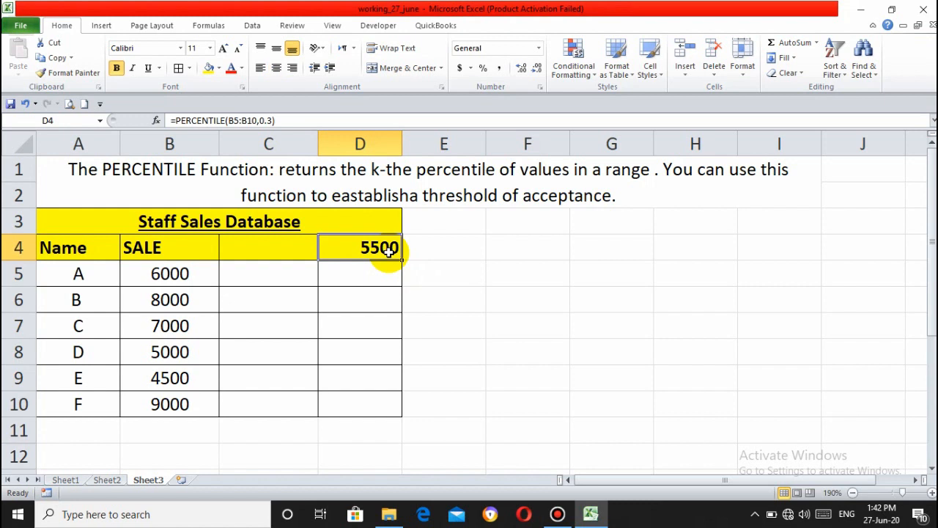
Step: Replace the sale values in B5:B10 with 10, 20, 30, 15, 25 and 20, and check the percentile in D4
{"action": "left_click", "coordinate": [184, 277]}
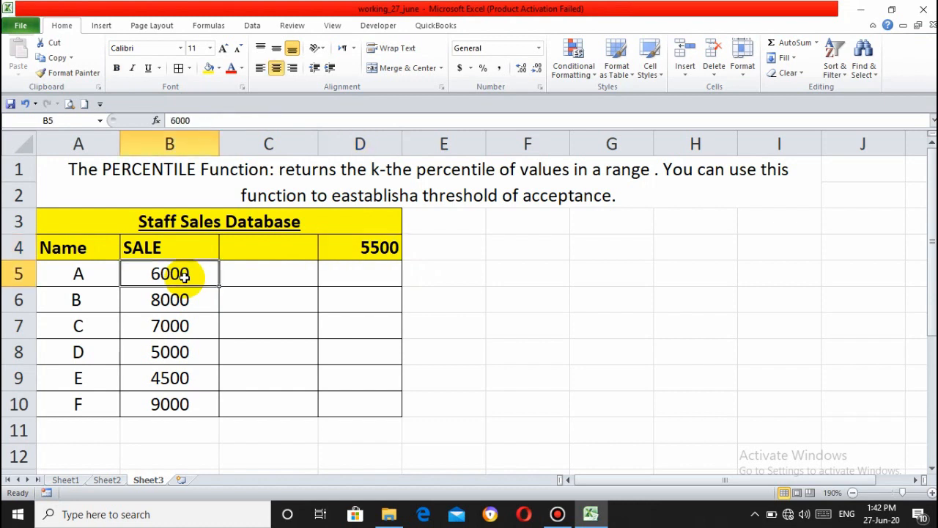
{"action": "type", "text": "10"}
{"action": "key", "text": "Return"}
{"action": "type", "text": "203"}
{"action": "key", "text": "BackSpace"}
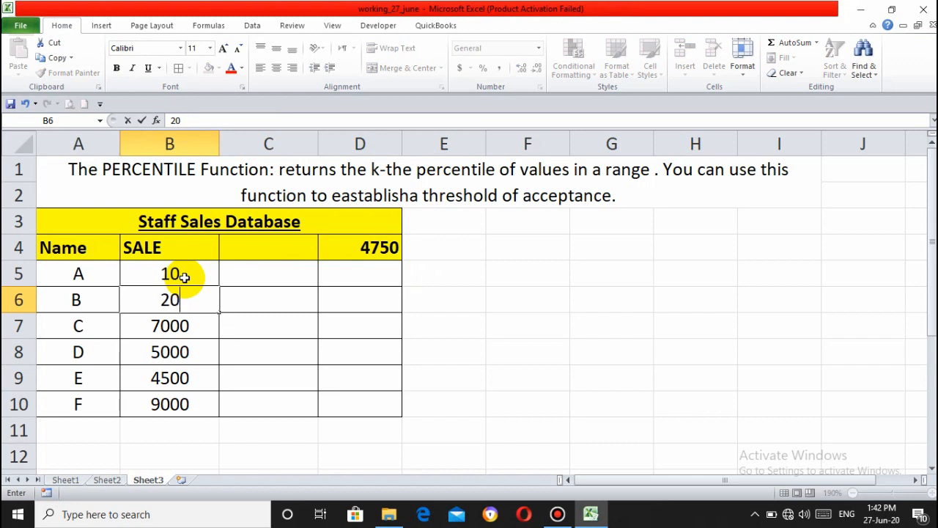
{"action": "key", "text": "Return"}
{"action": "type", "text": "30"}
{"action": "key", "text": "Return"}
{"action": "type", "text": "15"}
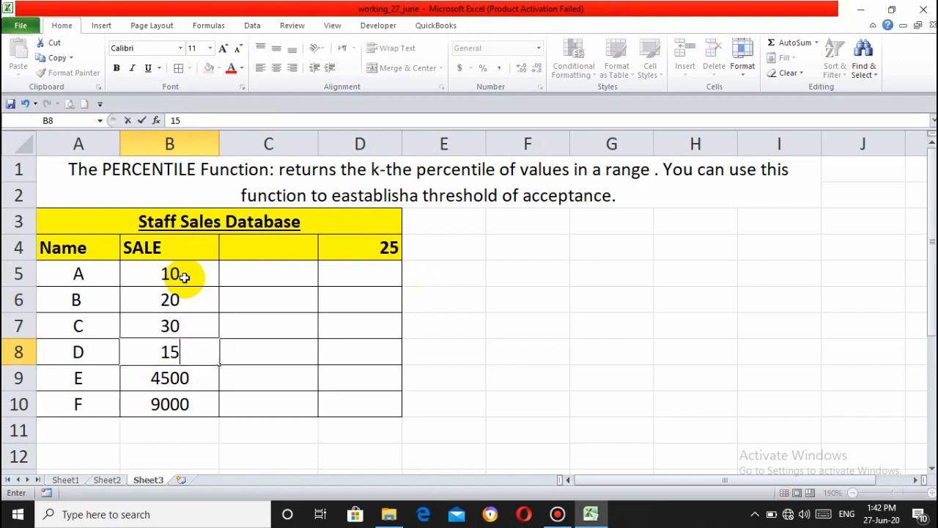
{"action": "key", "text": "Return"}
{"action": "type", "text": "25"}
{"action": "key", "text": "Return"}
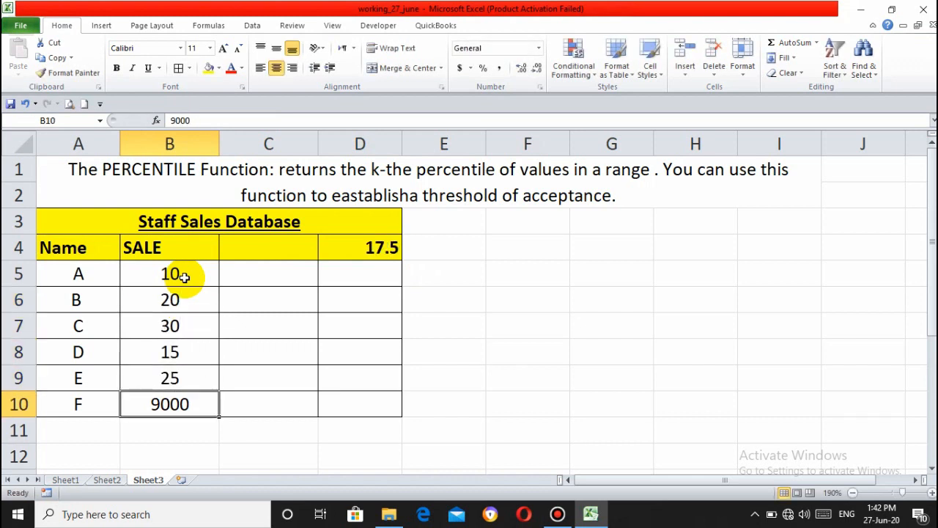
{"action": "type", "text": "20"}
{"action": "key", "text": "Return"}
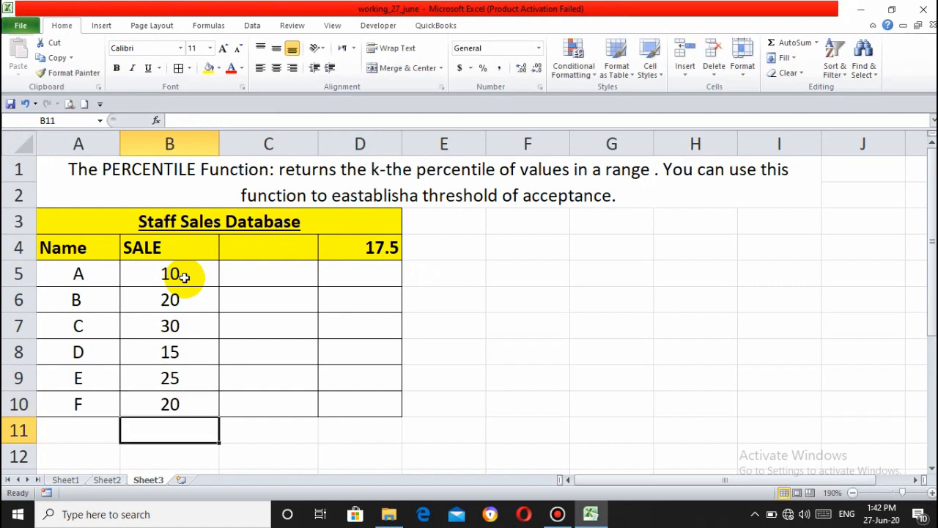
{"action": "left_click", "coordinate": [355, 249]}
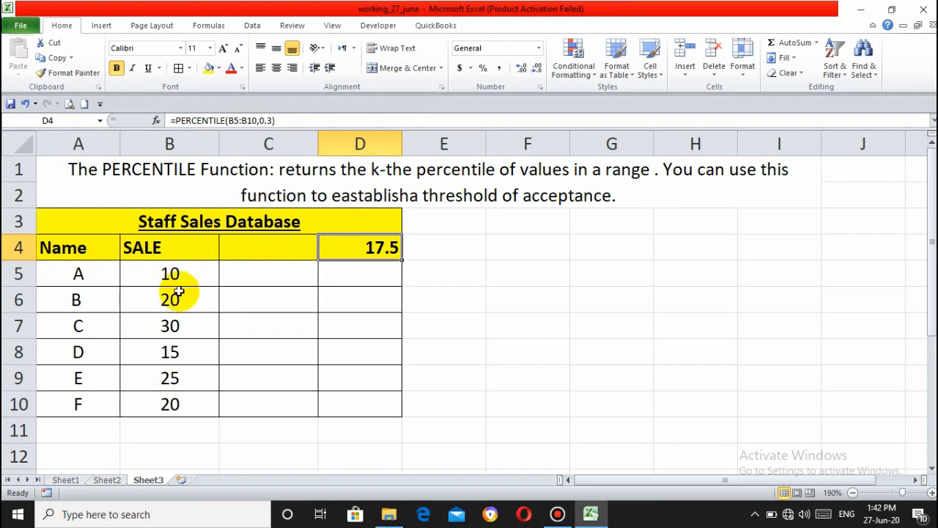